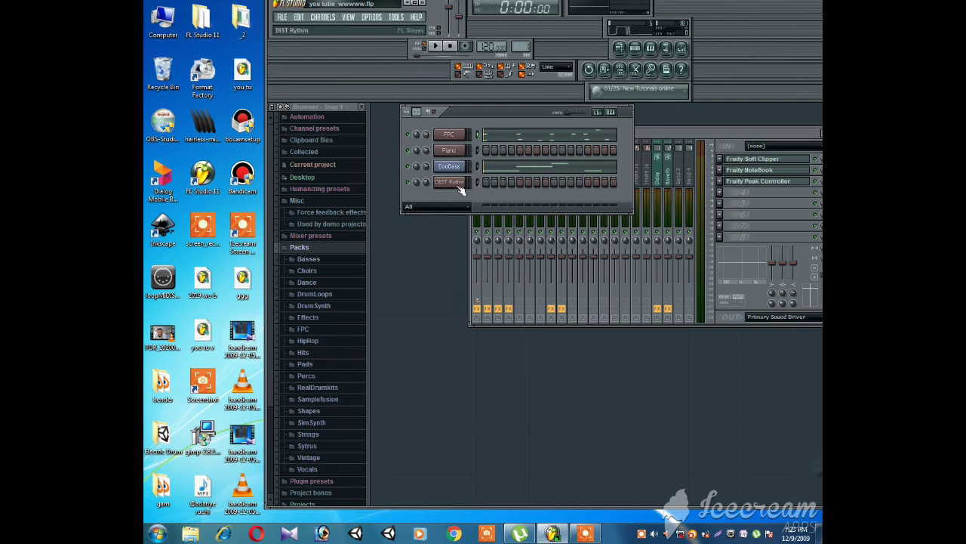
Open the DIST Rythm guitar channel, send it to the piano roll with a one-bar note, and arrange both windows side by side
left_click(456, 183)
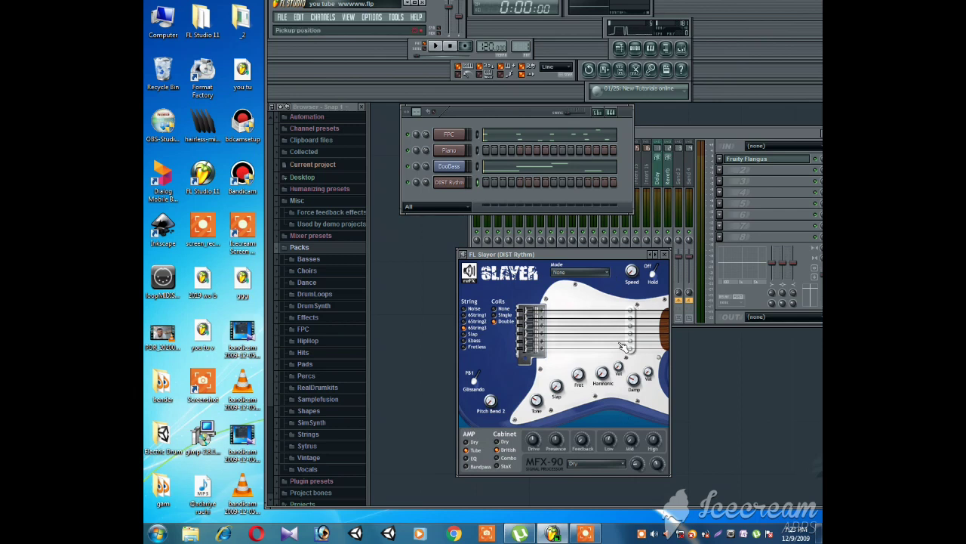
right_click(475, 182)
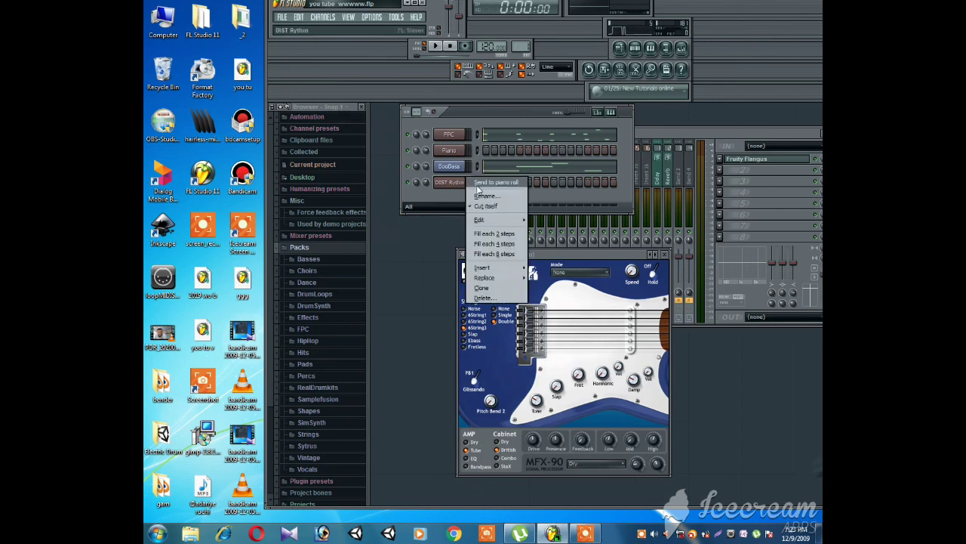
left_click(483, 183)
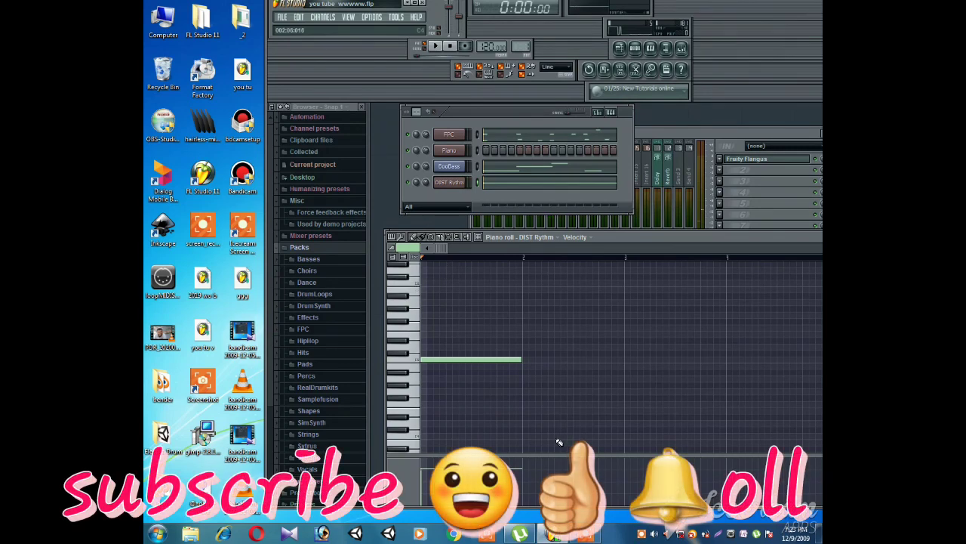
left_click_drag(702, 239, 688, 307)
left_click_drag(604, 254, 678, 134)
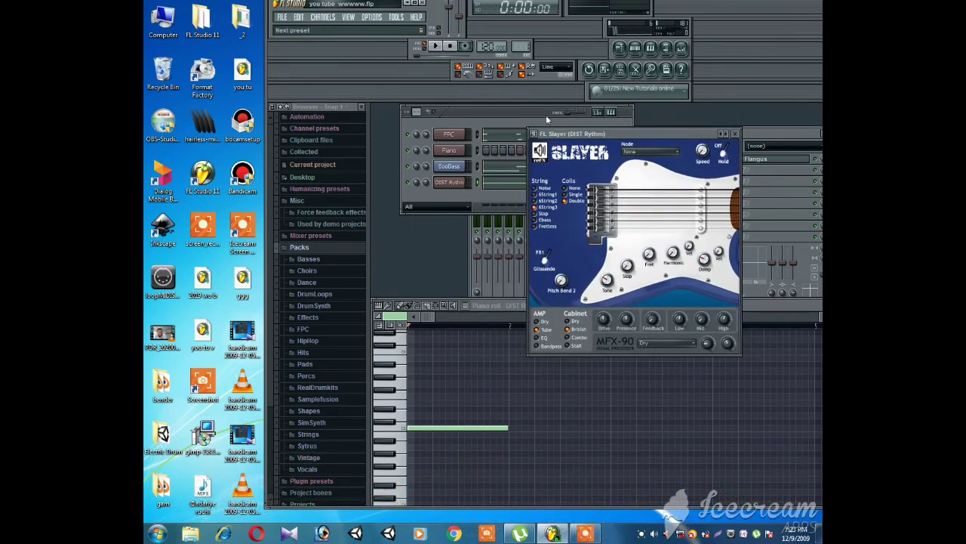
Solo the guitar channel during playback and advance the FL Slayer preset to AUTO Easy Wah
left_click(412, 135)
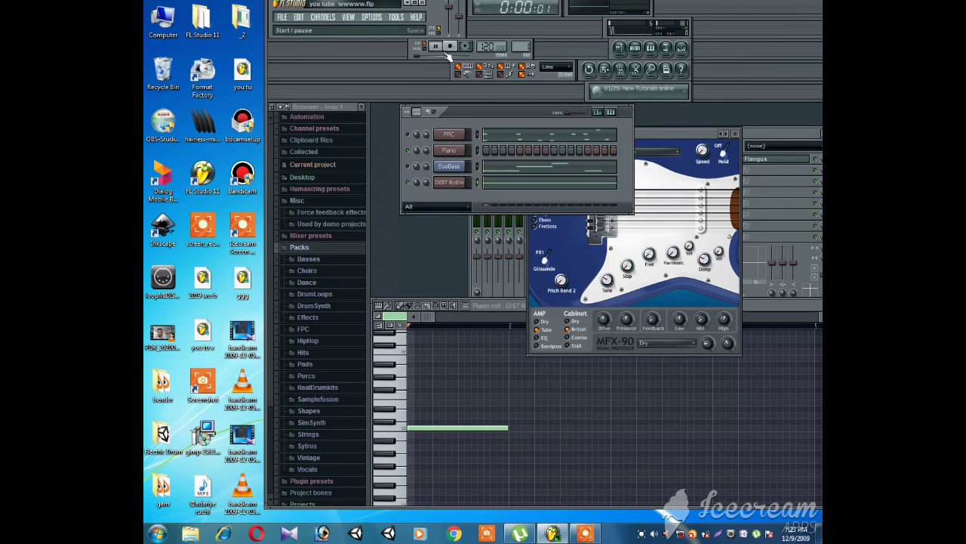
left_click(729, 138)
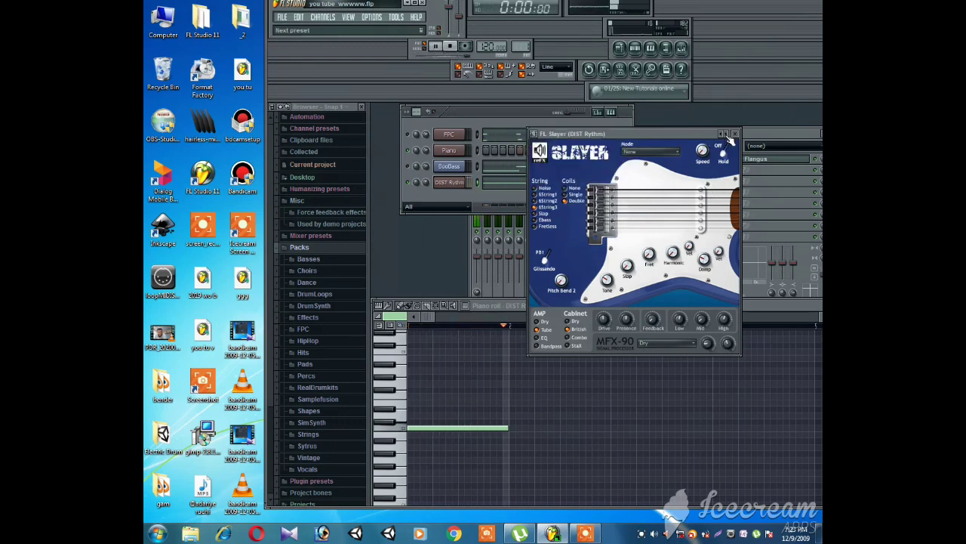
left_click(729, 138)
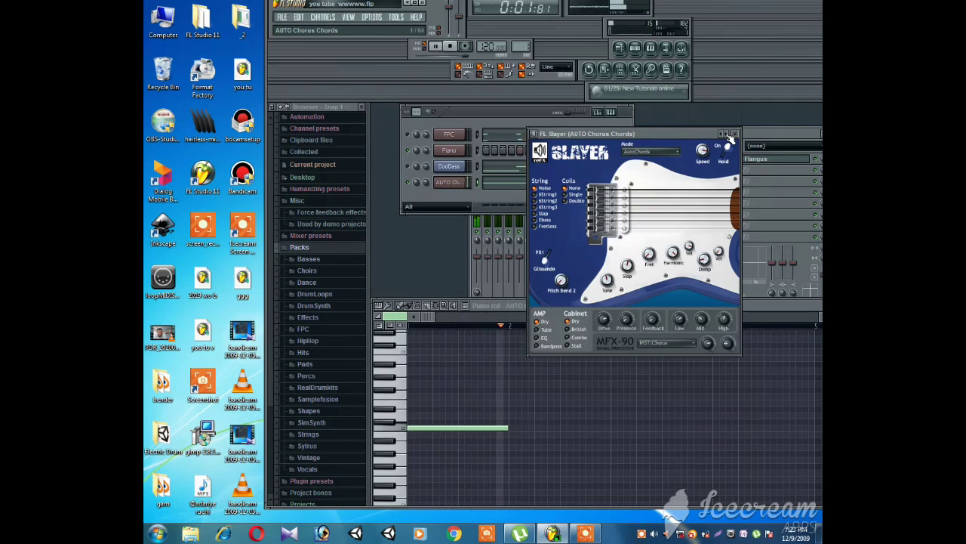
left_click(730, 138)
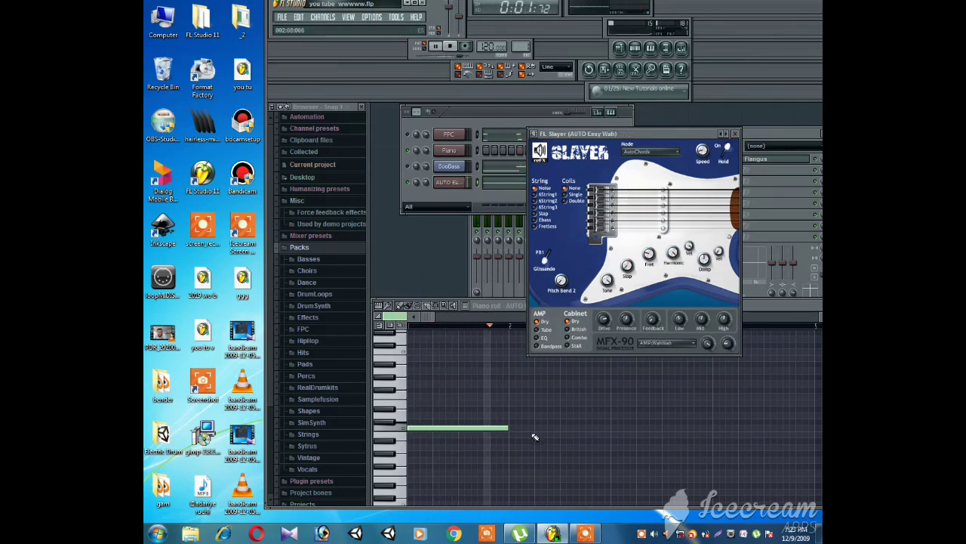
Shorten the one-bar note at the pattern's start and stack two equally short notes above it to form a chord
left_click_drag(506, 425, 415, 425)
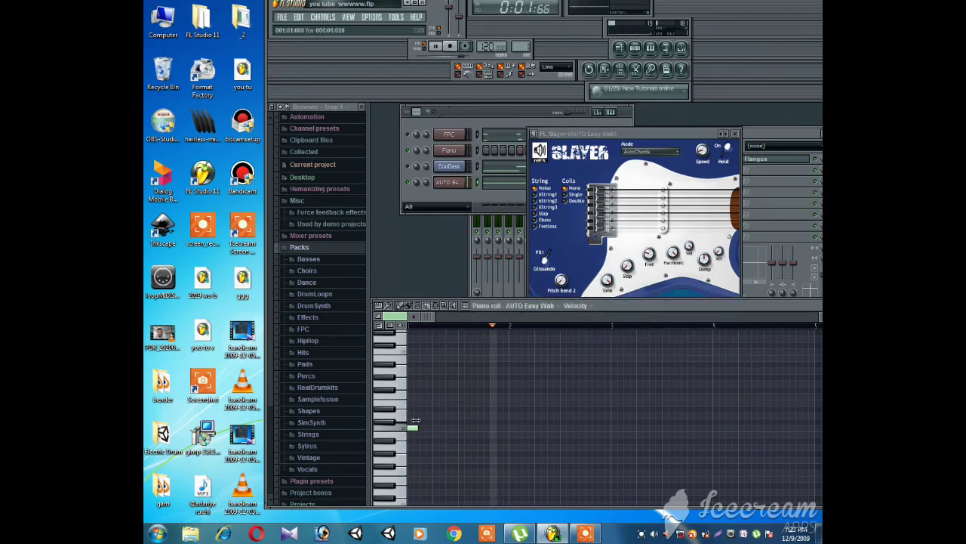
left_click(427, 415)
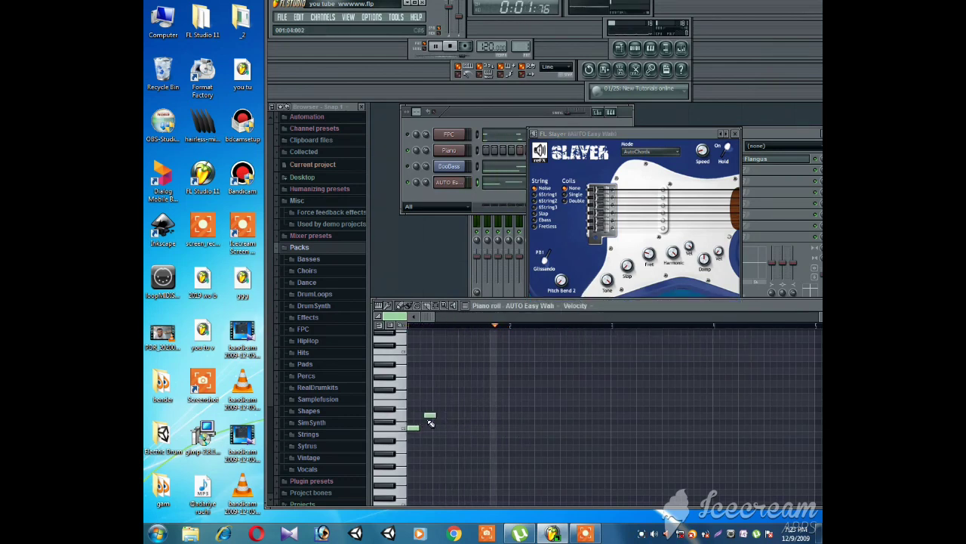
right_click(429, 415)
left_click(413, 401)
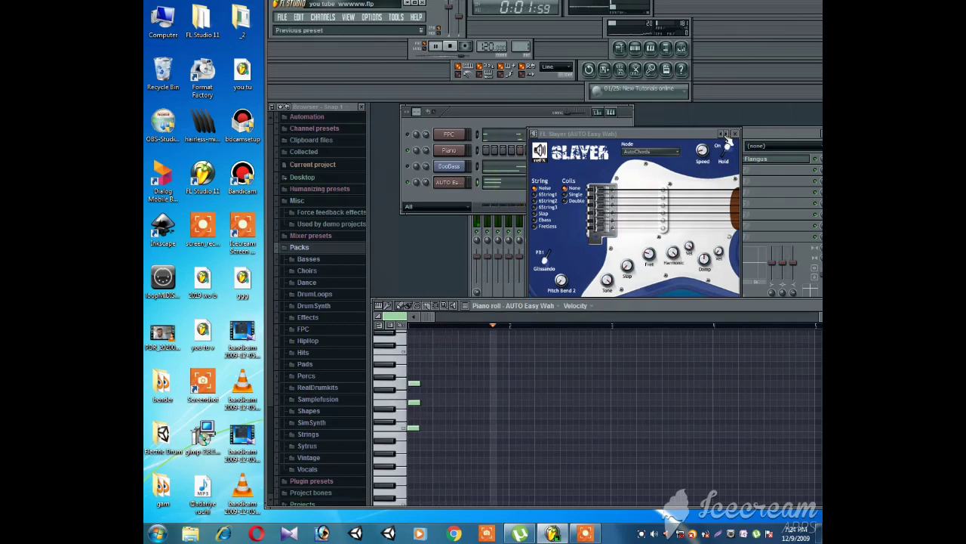
Change the FL Slayer preset to SINGLE Funky and bring the other channels back into playback
left_click(726, 137)
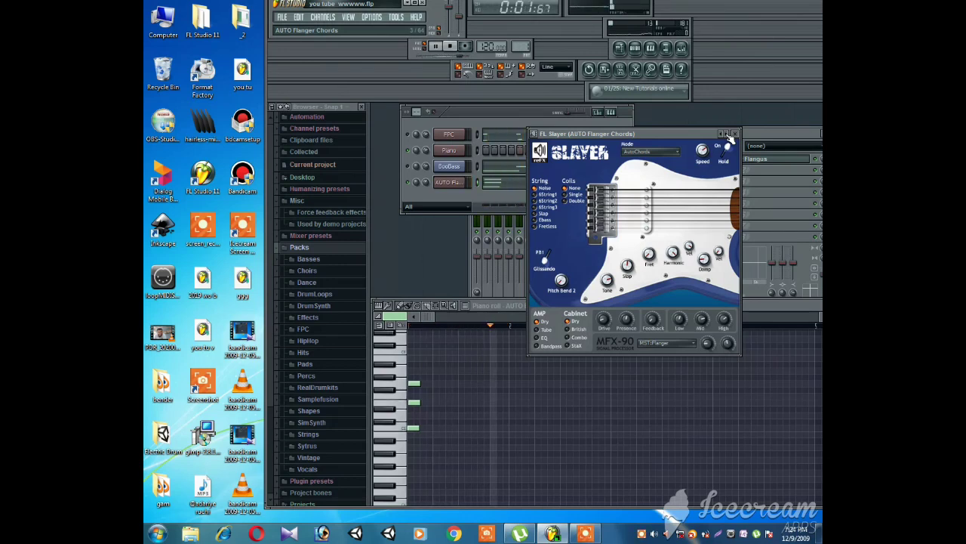
left_click(729, 137)
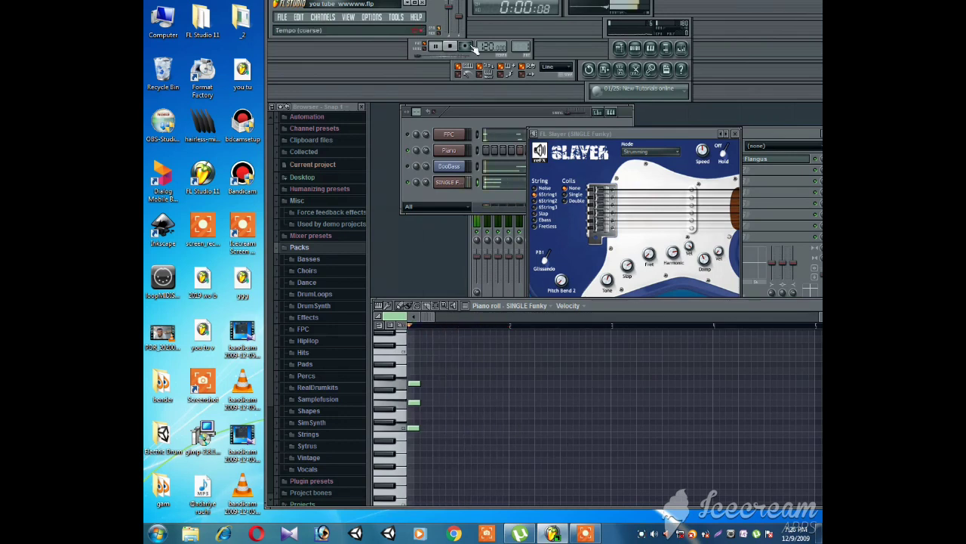
left_click(409, 178)
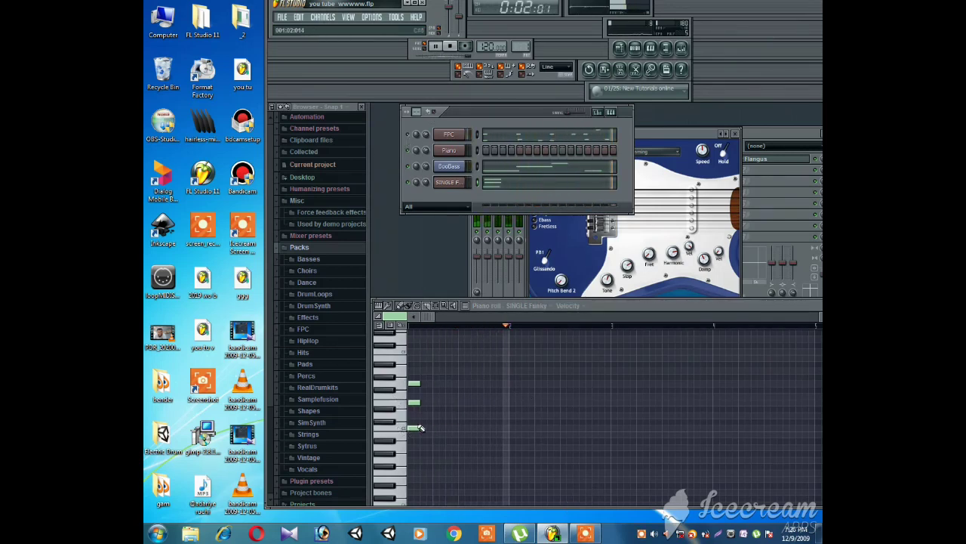
Lengthen the chord's low and middle notes and add a second low note after the first one
left_click_drag(418, 428, 434, 428)
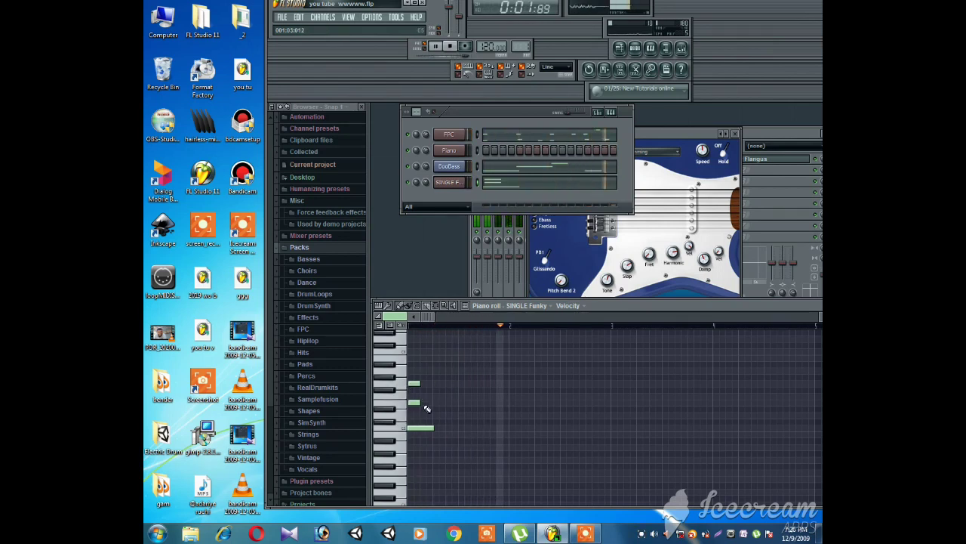
left_click_drag(416, 402, 453, 404)
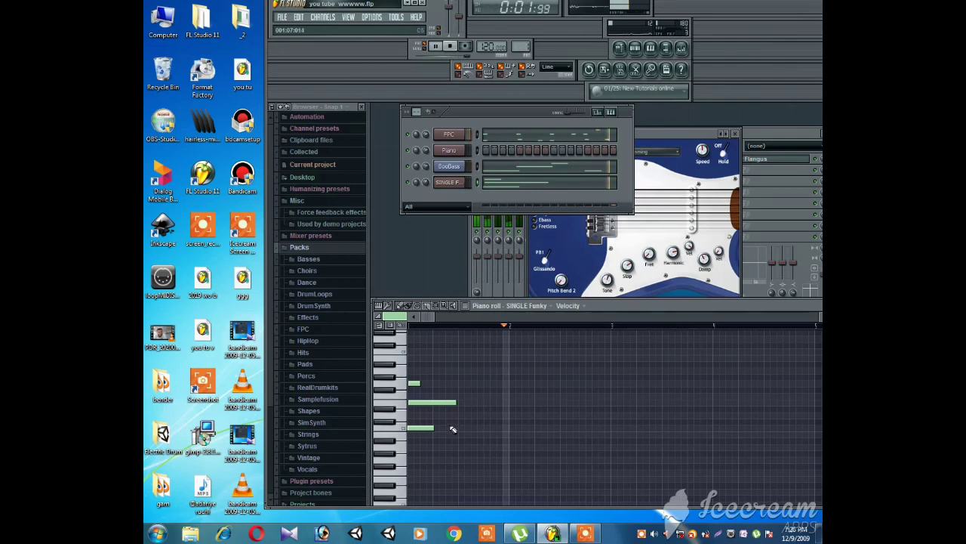
left_click(446, 428)
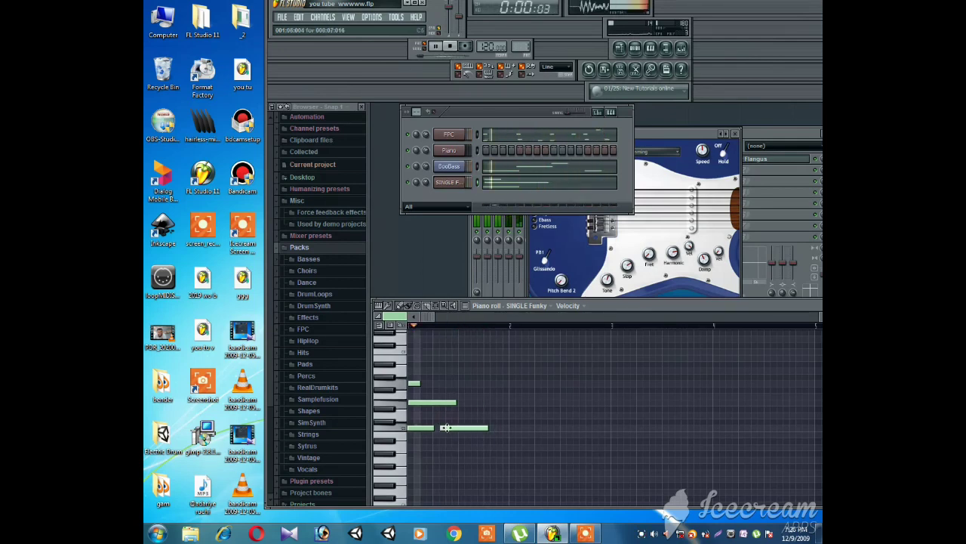
Move the second low note slightly earlier and shorten the first chord's low and middle notes
left_click_drag(447, 429, 456, 431)
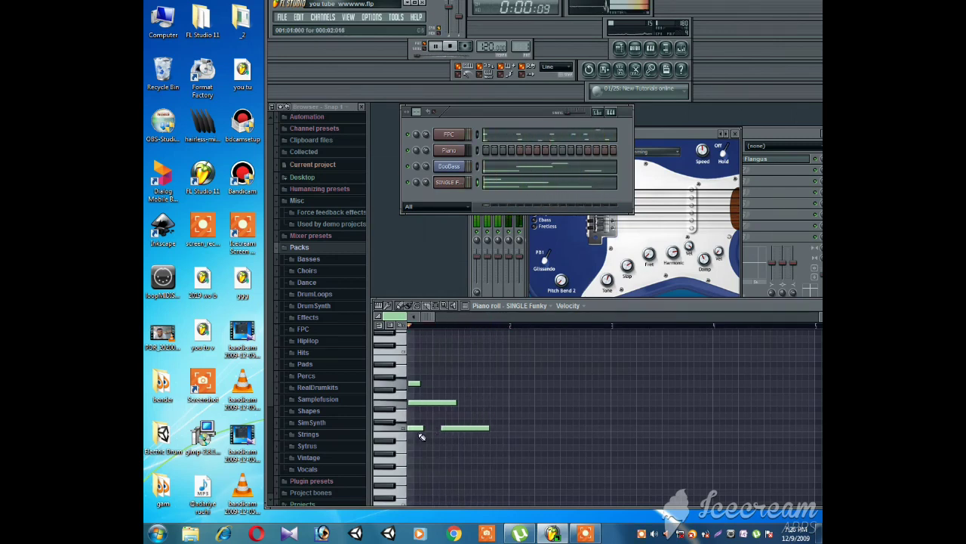
mouse_move(450, 428)
left_mouse_down()
mouse_move(441, 429)
mouse_move(450, 429)
left_mouse_up()
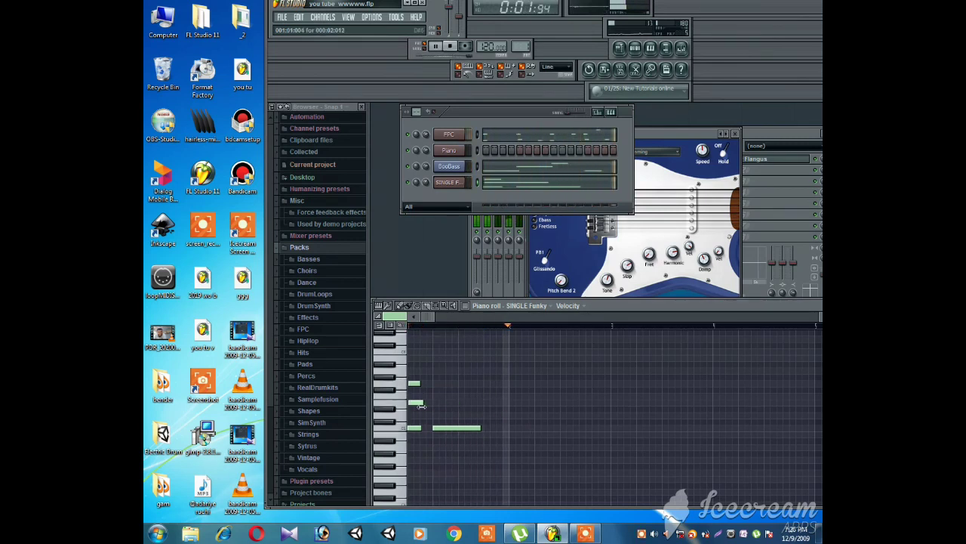
left_click_drag(414, 406, 410, 409)
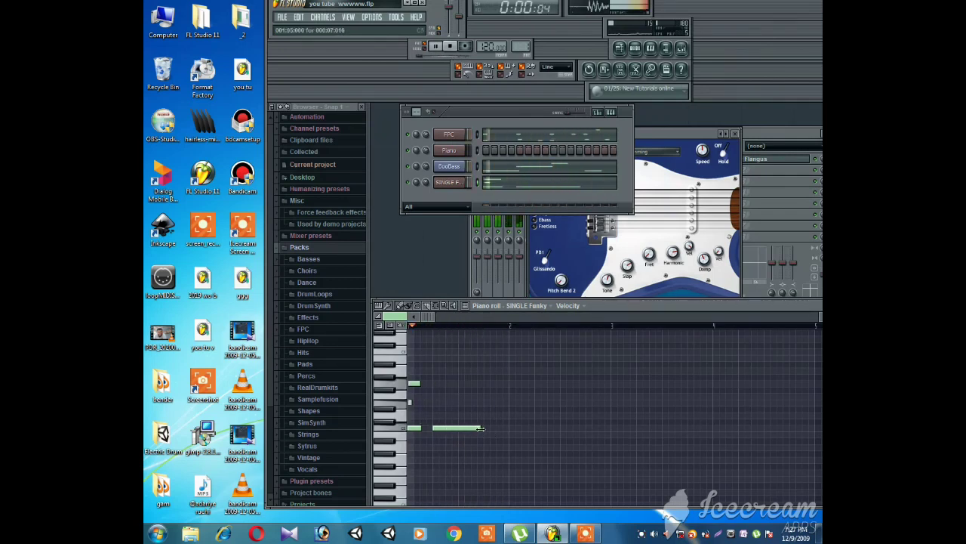
Shorten the second low note and stack two notes above it as a second chord, with a longer top note
left_click_drag(453, 431, 440, 430)
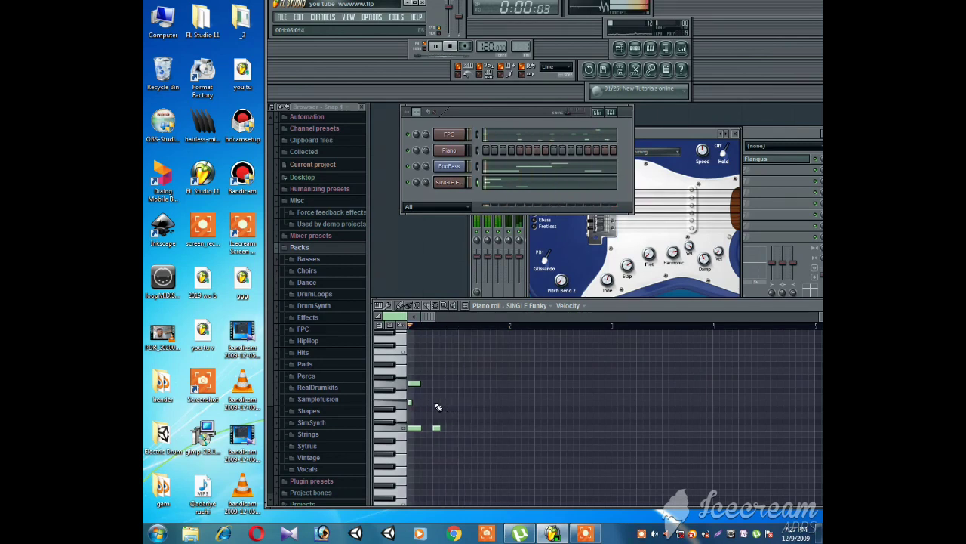
left_click(436, 401)
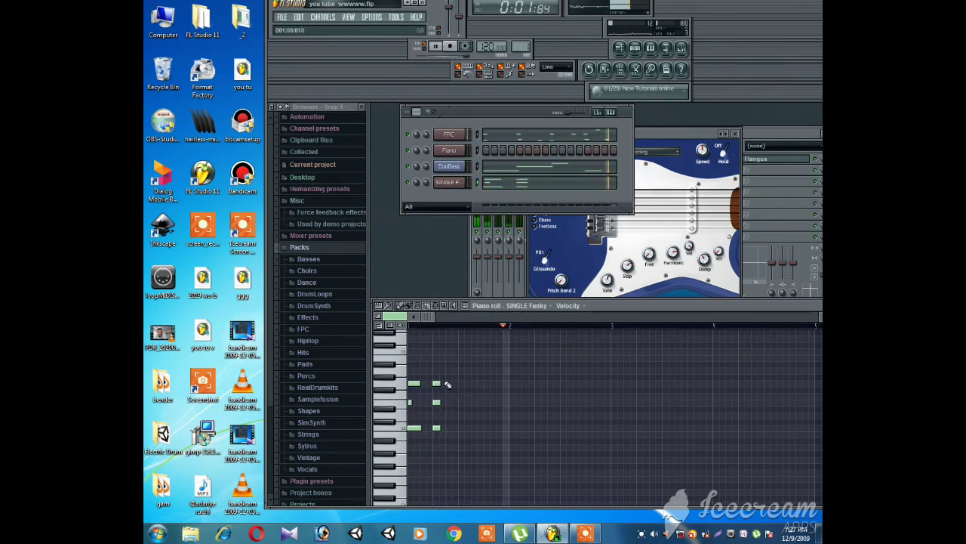
left_click_drag(445, 385, 458, 385)
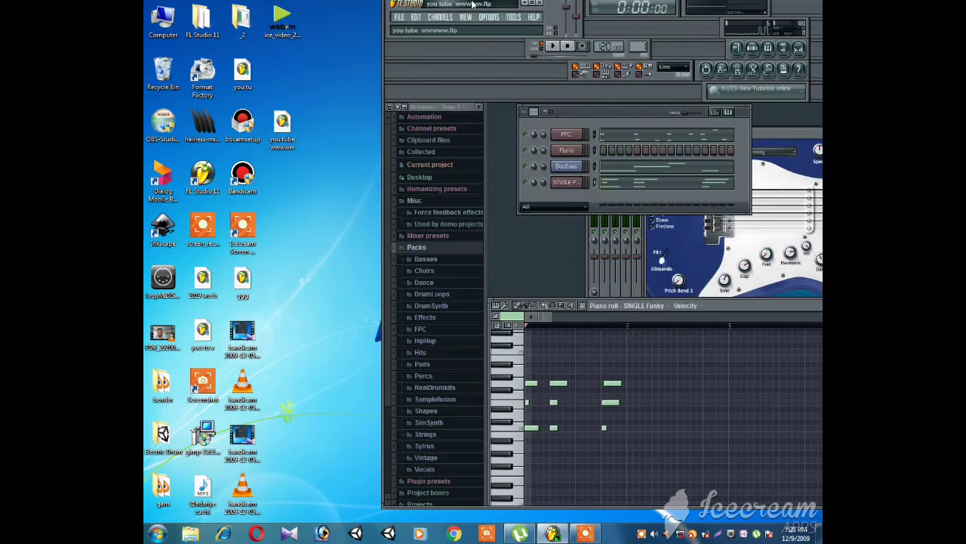
Play the pattern and shorten the middle and top notes of the third chord in the piano roll
left_click_drag(473, 4, 381, 4)
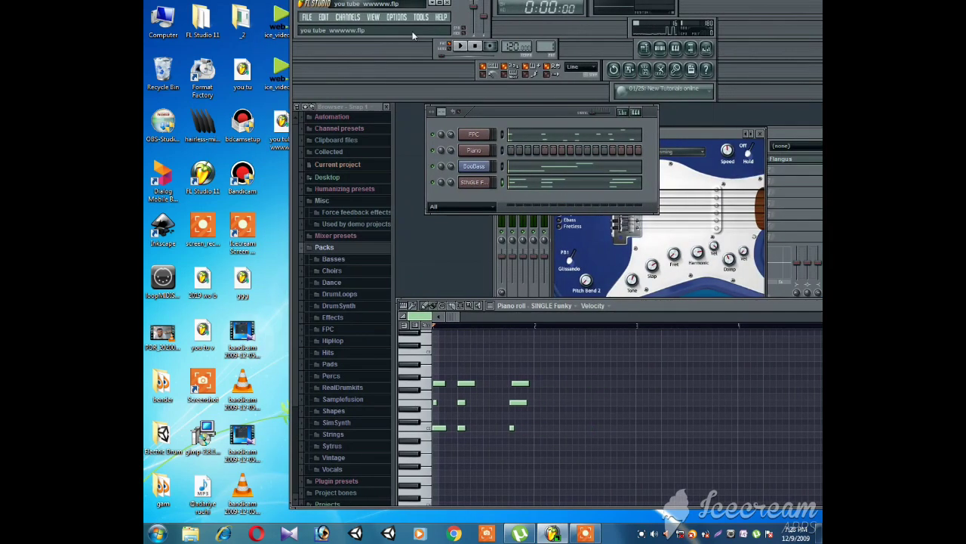
left_click(461, 47)
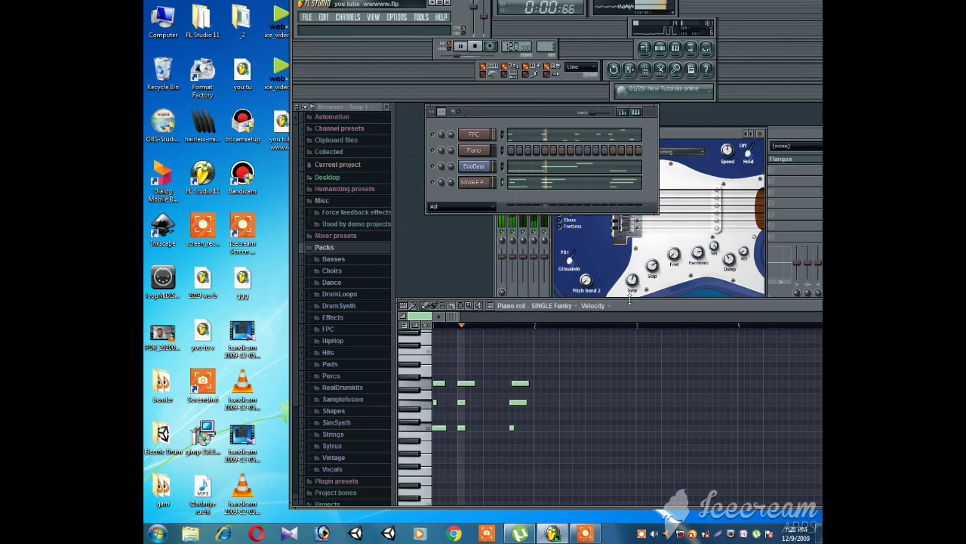
left_click_drag(621, 304, 620, 236)
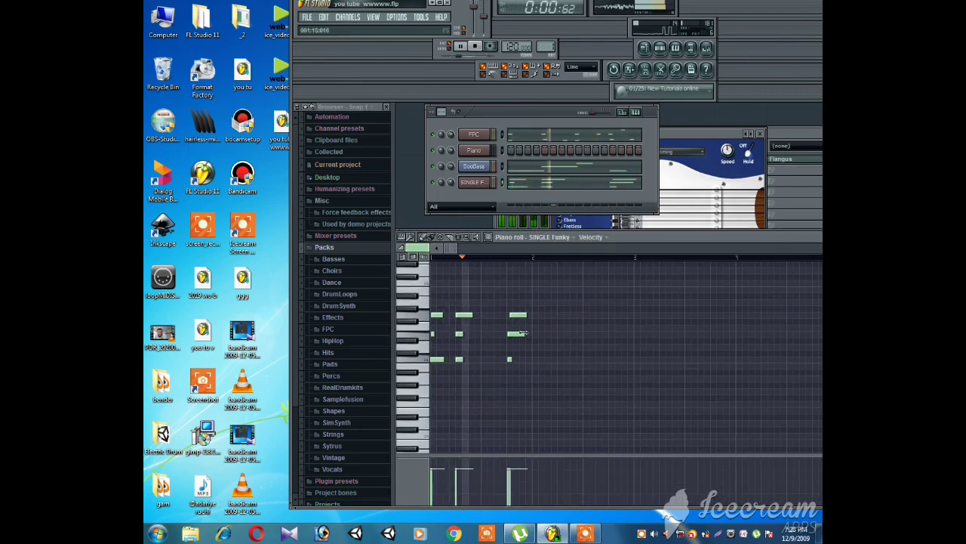
right_click(512, 334)
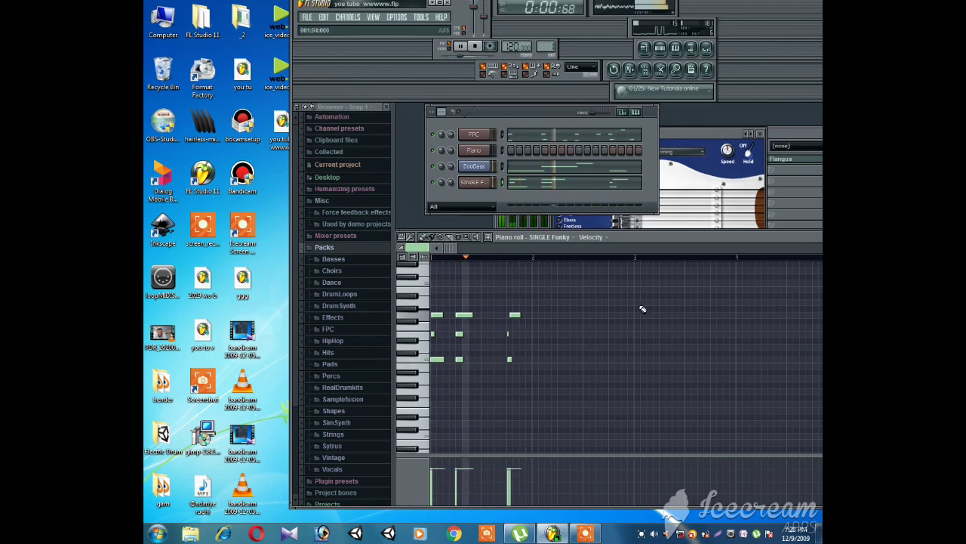
Enlarge the piano roll's velocity lane and arrange the windows so the whole roll is in view
left_click_drag(619, 456, 623, 340)
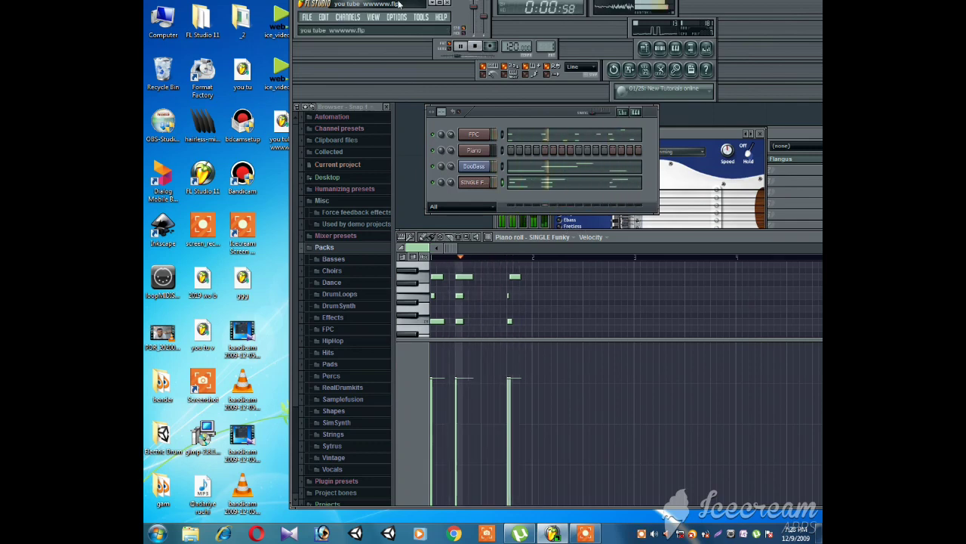
left_click_drag(372, 4, 218, 4)
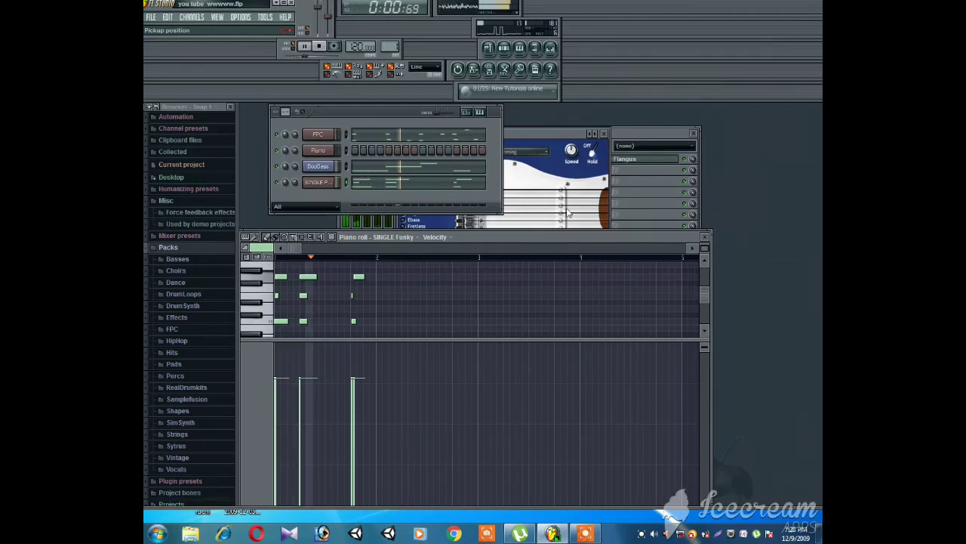
left_click_drag(520, 238, 565, 185)
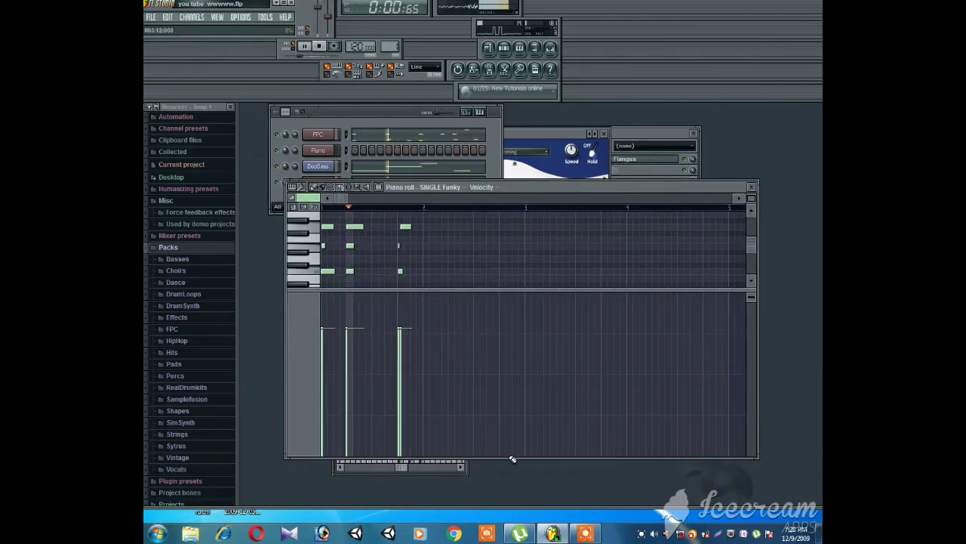
left_click_drag(510, 457, 510, 502)
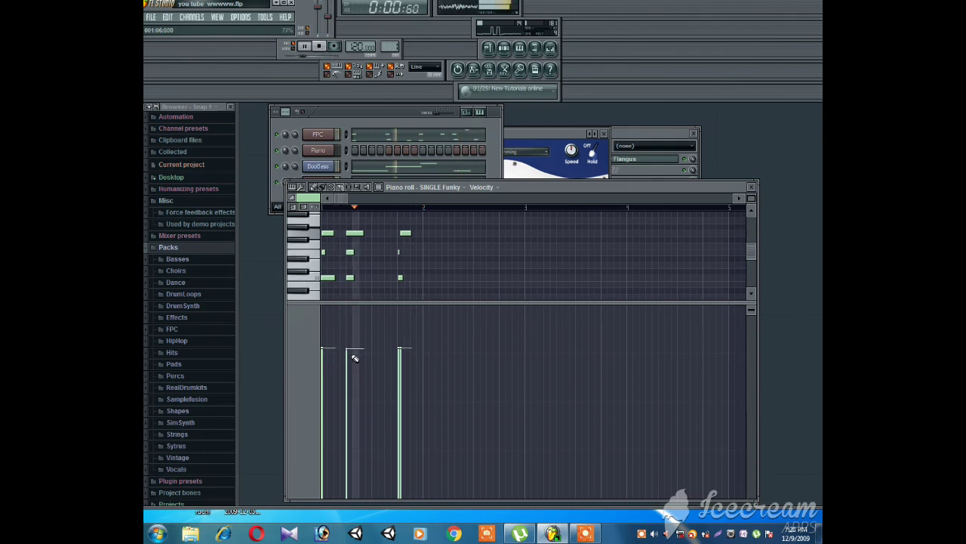
Lower the velocities of the second chord and of one note in the third chord, and stop playback
left_click_drag(355, 356, 371, 293)
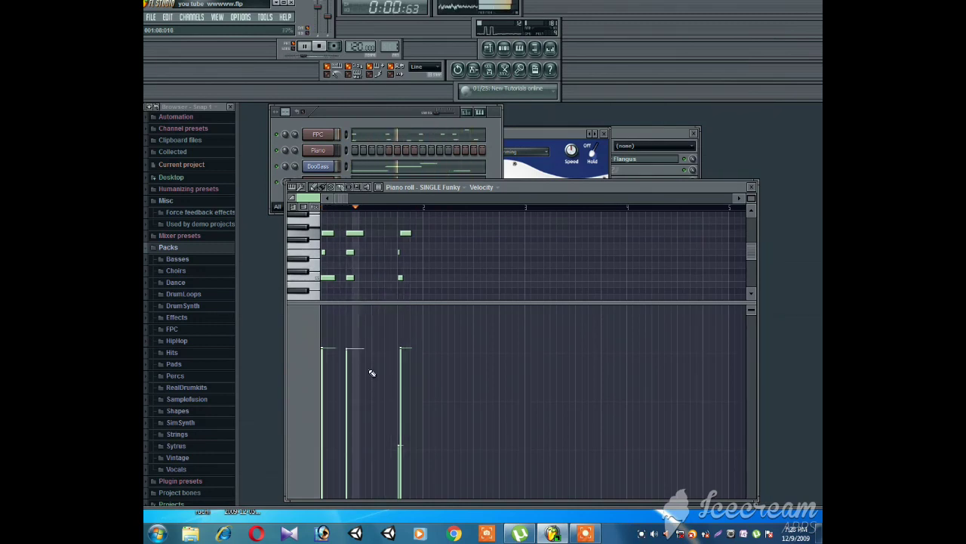
left_click_drag(372, 373, 362, 470)
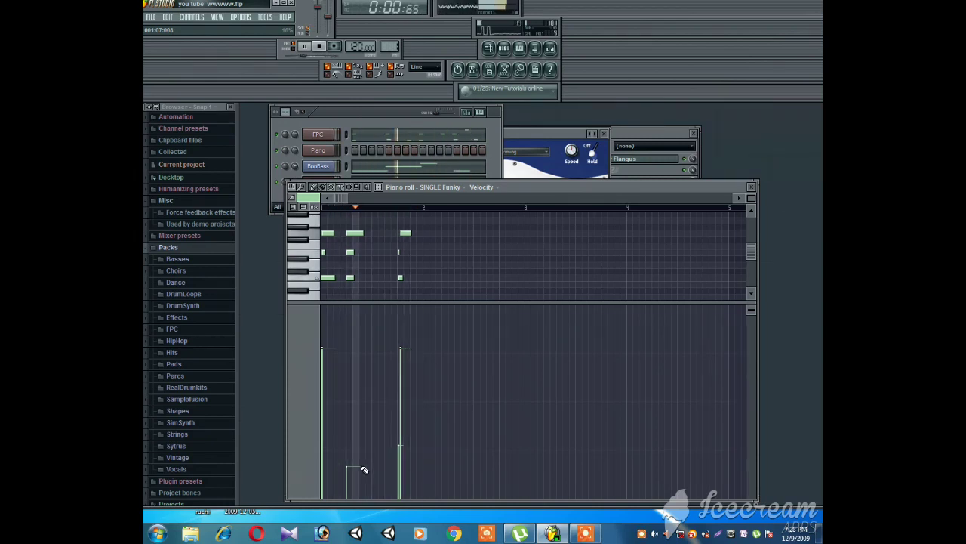
left_click_drag(367, 461, 376, 419)
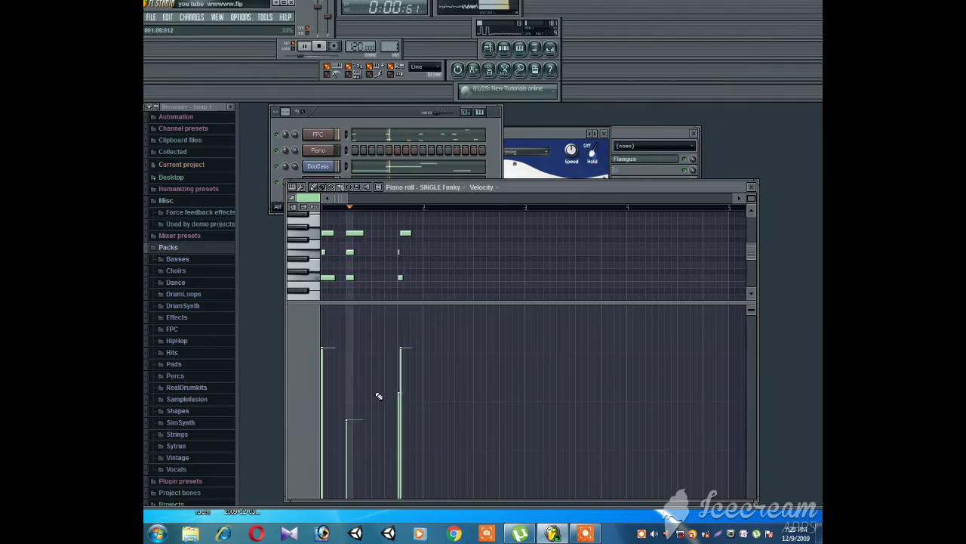
left_click(323, 46)
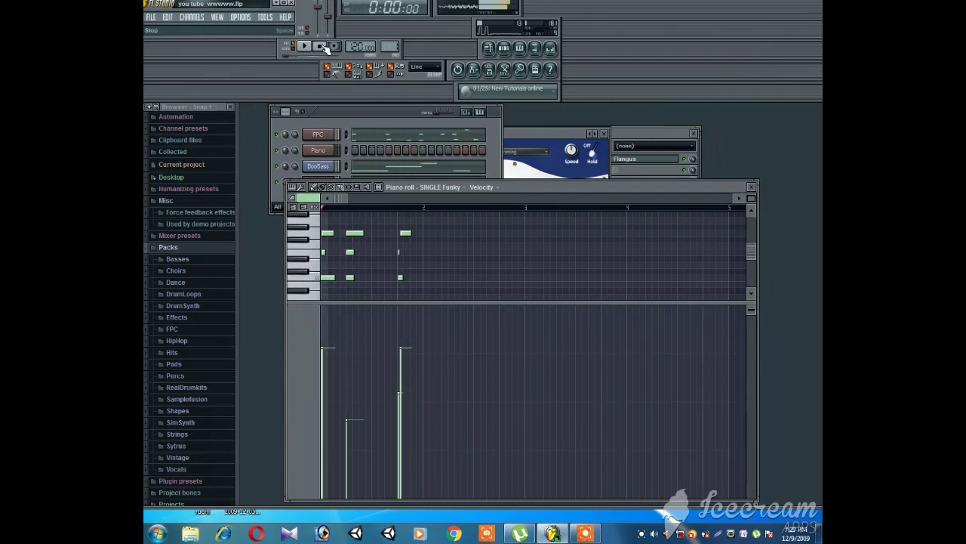
Shift the FL Studio window aside so the desktop icons are exposed while most of the workspace stays in view
left_click_drag(222, 5, 549, 4)
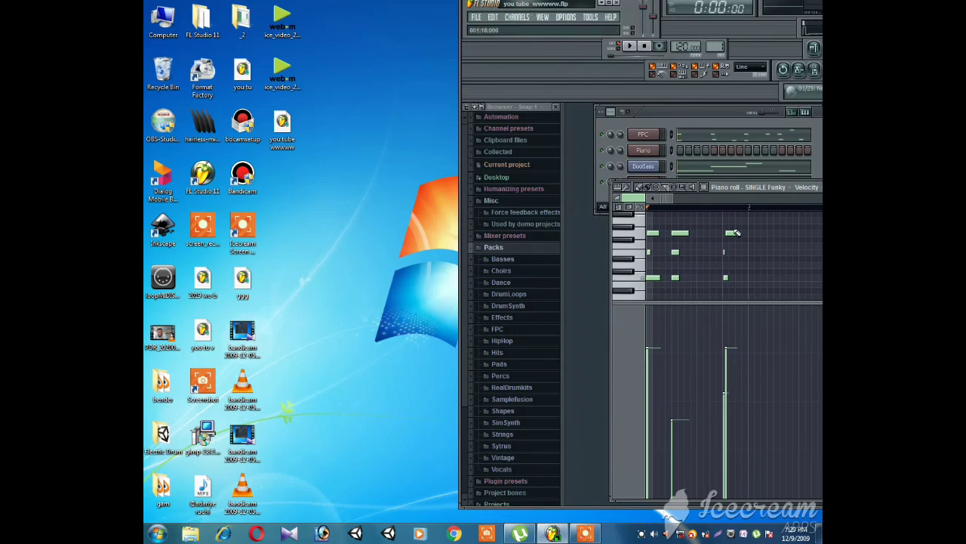
left_click_drag(540, 4, 401, 4)
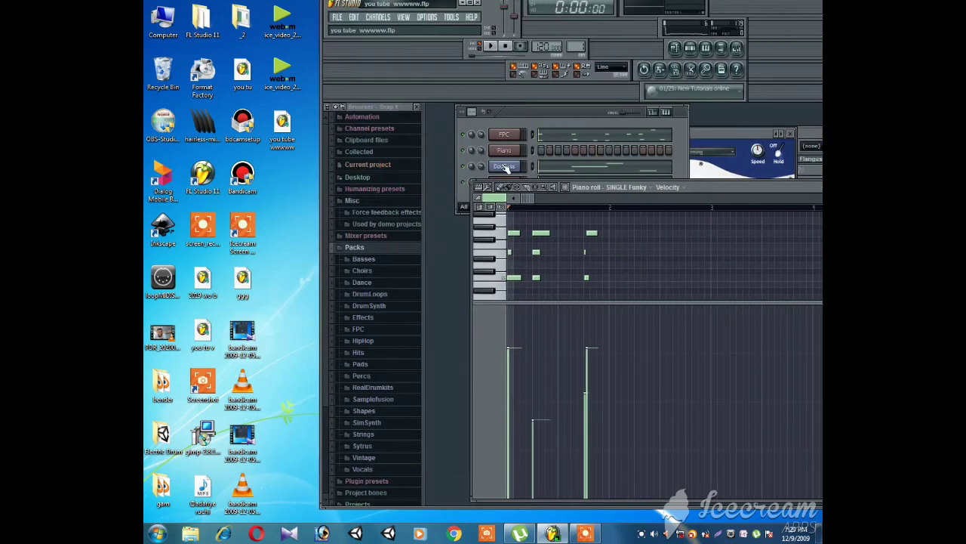
Lower the piano roll to uncover the channel rack and mute the BooBass channel
left_click_drag(724, 187, 724, 203)
left_click_drag(716, 273, 715, 266)
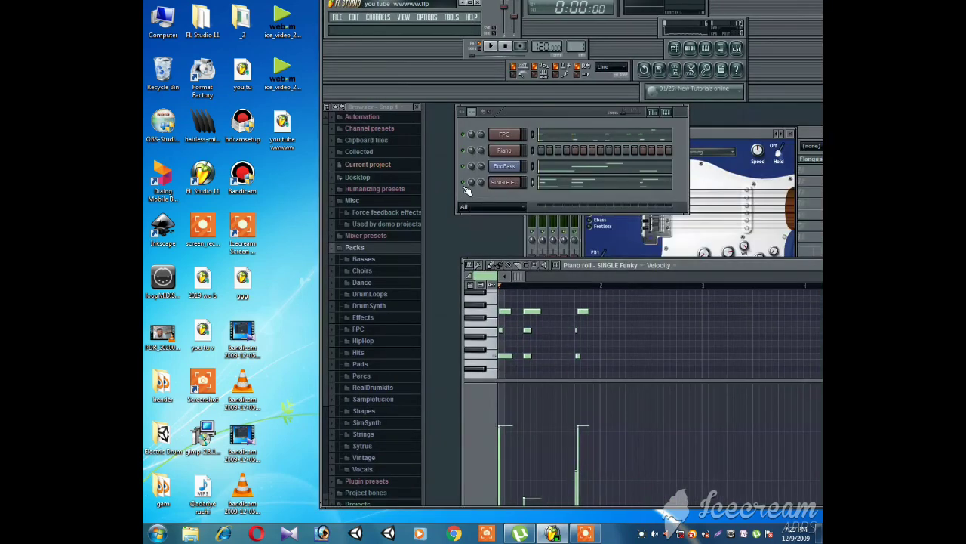
left_click(464, 170)
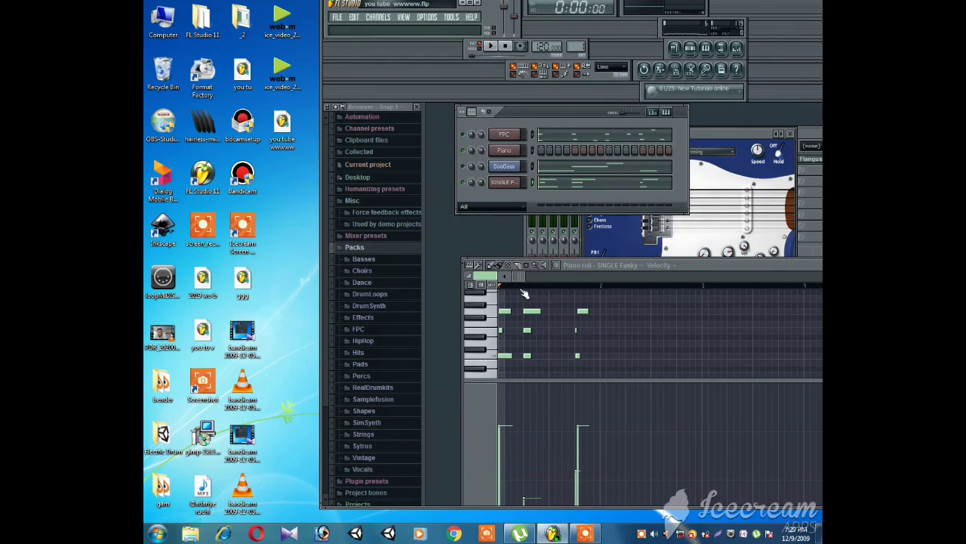
left_click_drag(472, 264, 426, 300)
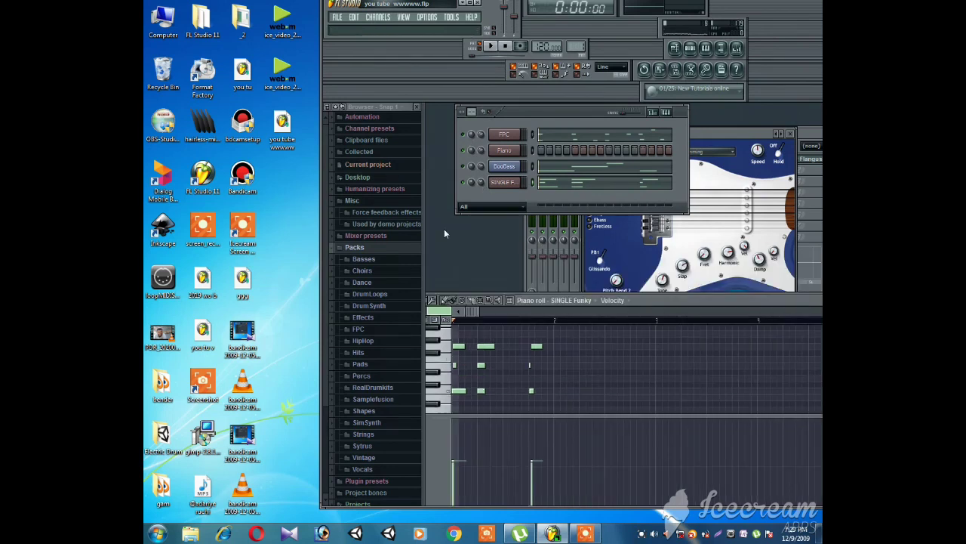
left_click(338, 20)
left_click(339, 25)
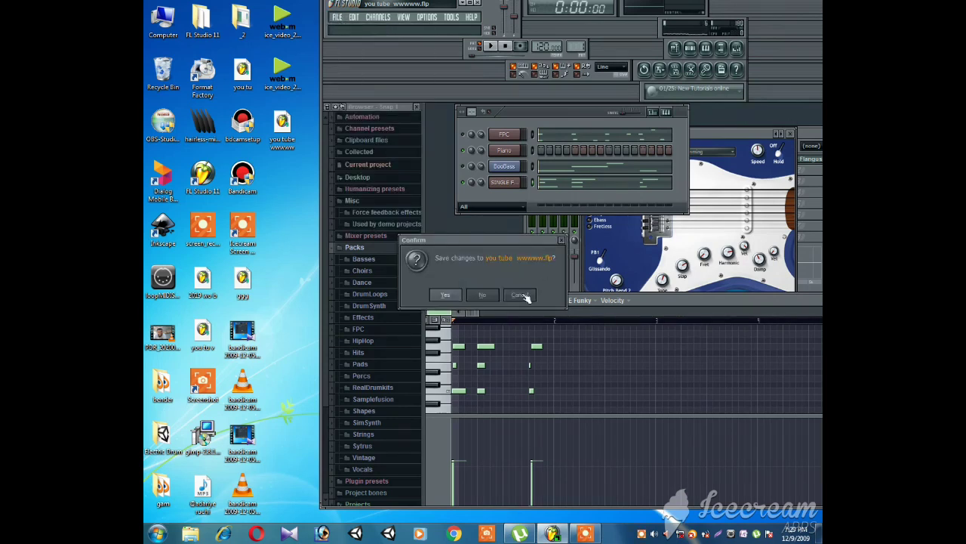
left_click(520, 295)
Export the pattern to the Desktop as an MP3 file named "r. c" and render it with the existing settings
left_click(337, 18)
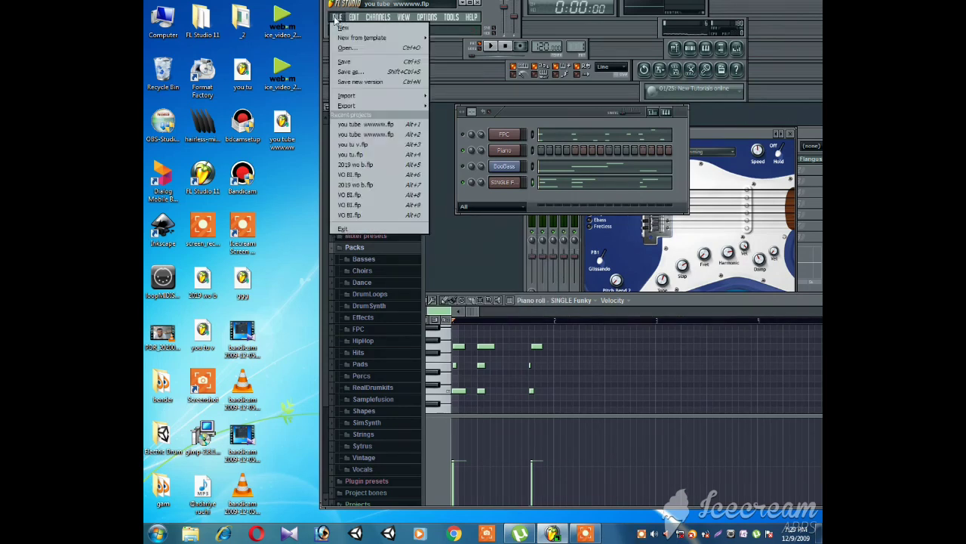
mouse_move(344, 108)
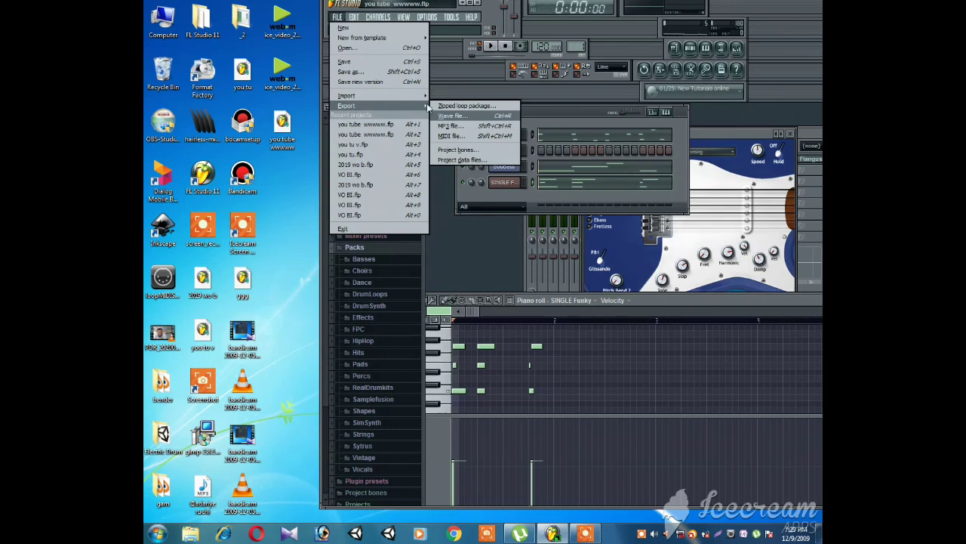
left_click(448, 126)
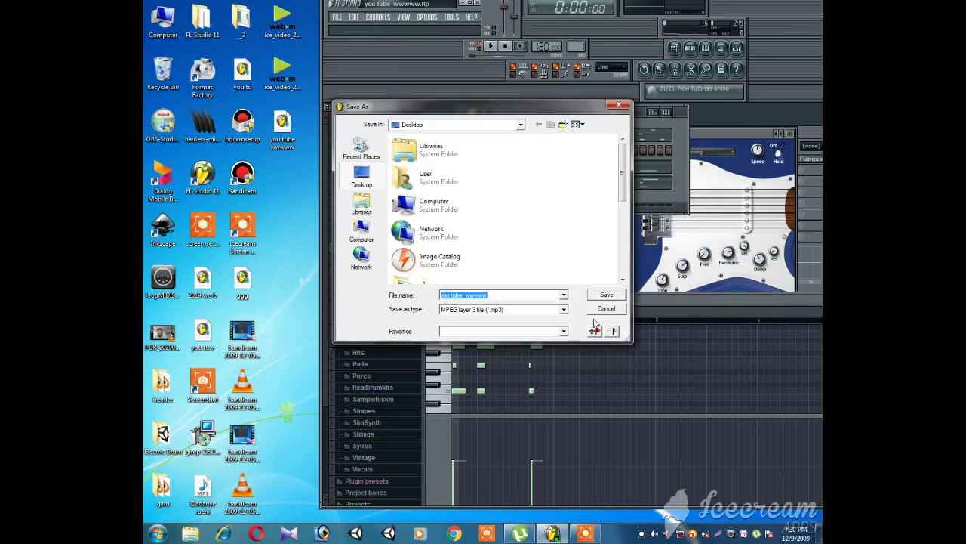
type("r")
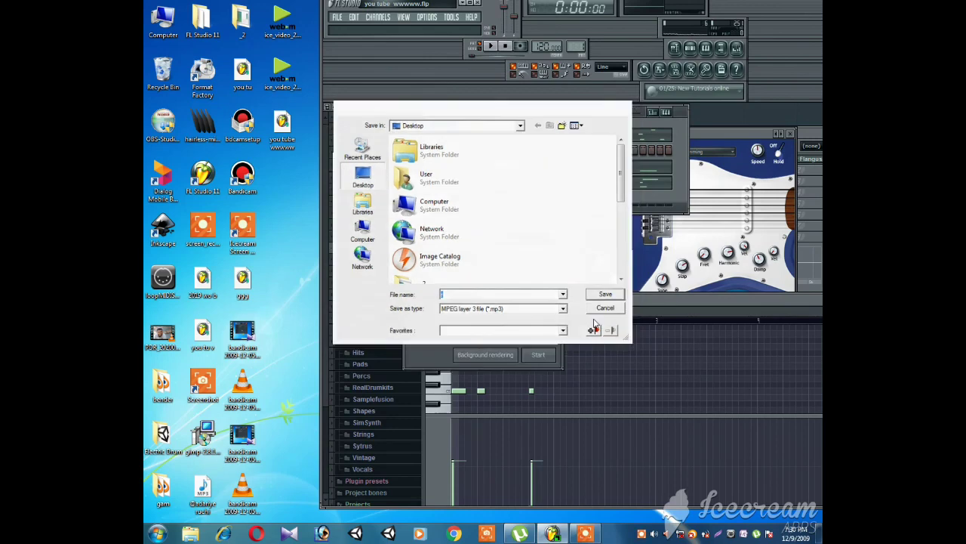
key("Return")
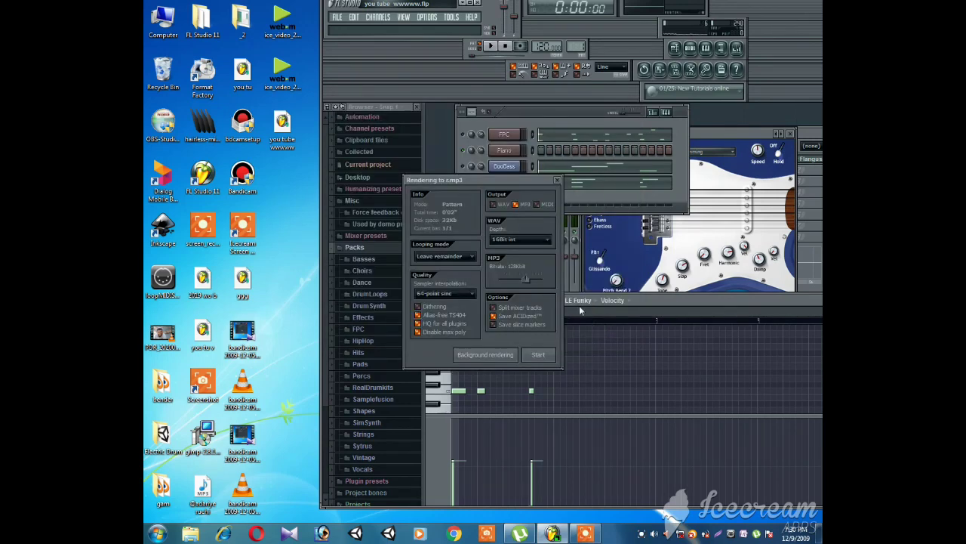
left_click(540, 356)
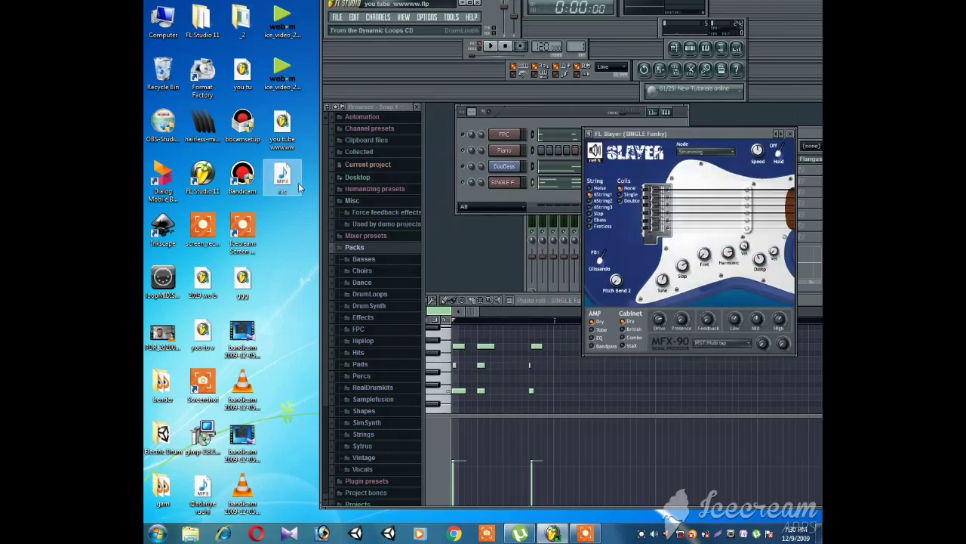
Play the exported MP3 from the desktop and close the media player
right_click(284, 181)
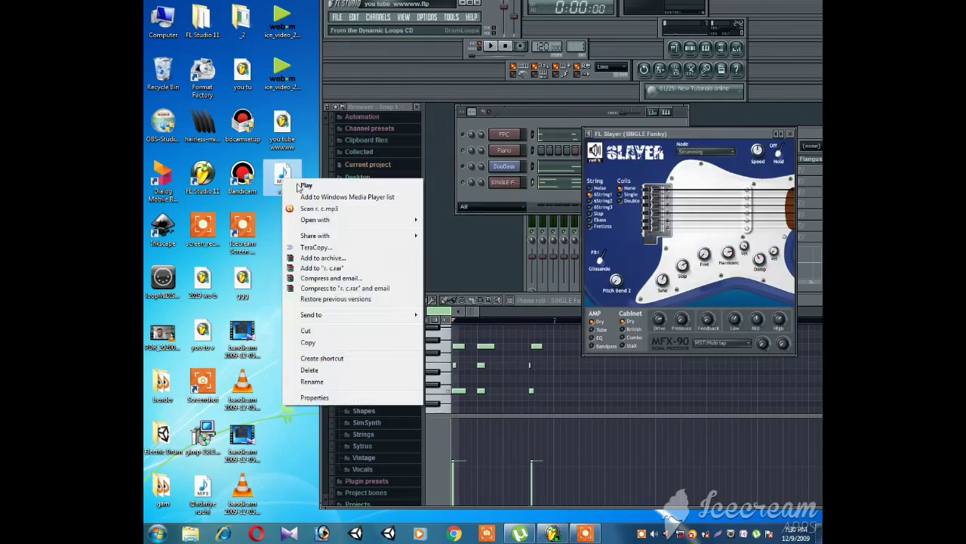
left_click(306, 186)
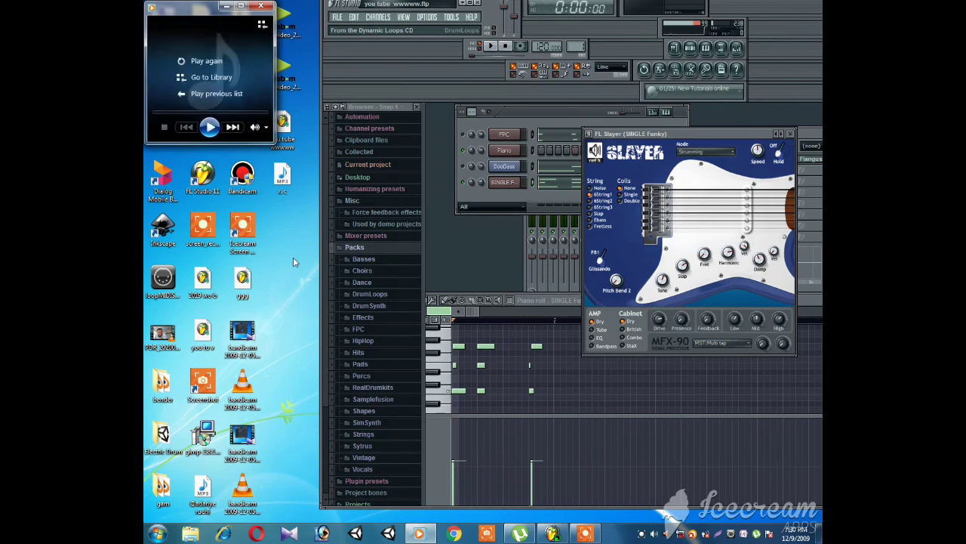
left_click(261, 6)
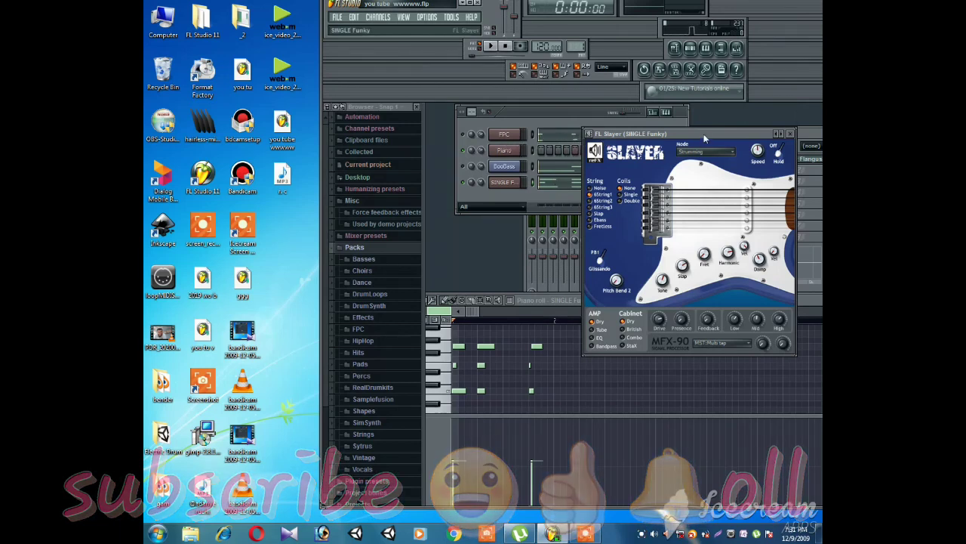
Move the FL Slayer window below the channel rack and collapse the Packs folder in the browser
left_click_drag(704, 134, 649, 286)
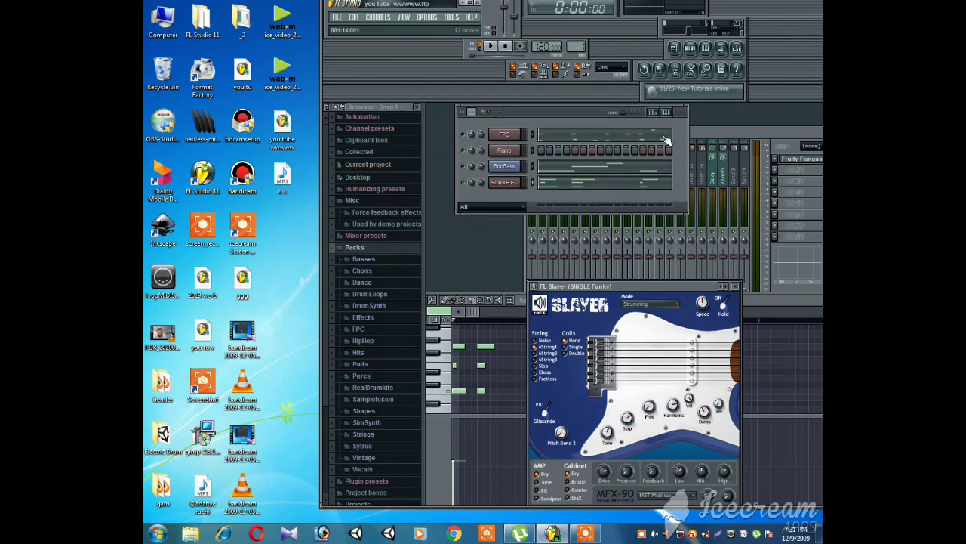
left_click(352, 248)
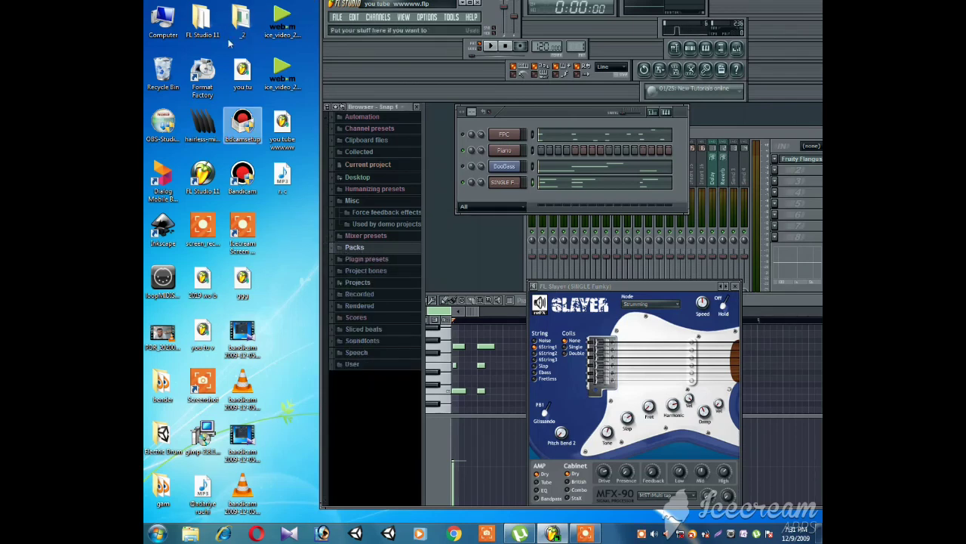